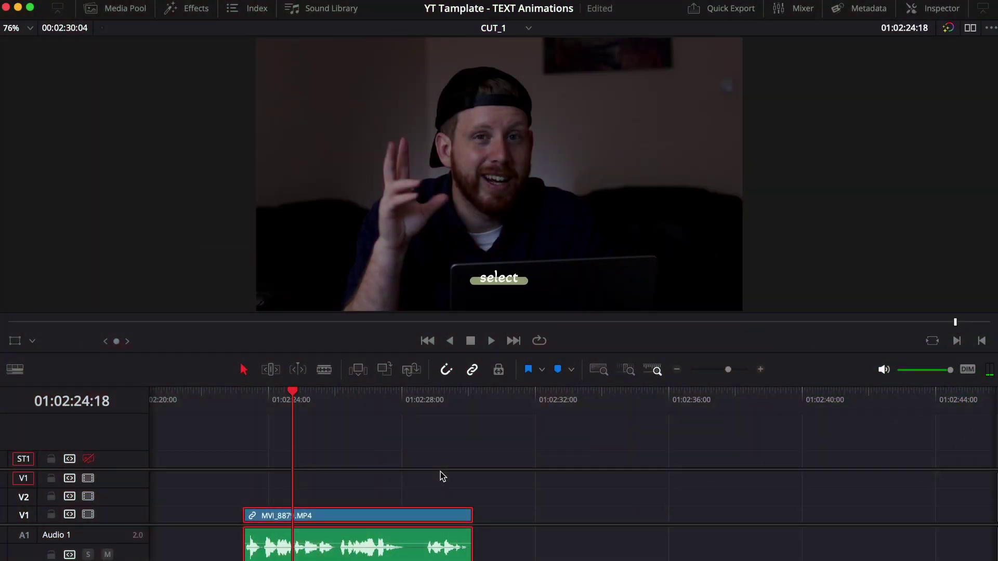
# - Mark an in/out range spanning the whole video clip with X
pyautogui.press('x')
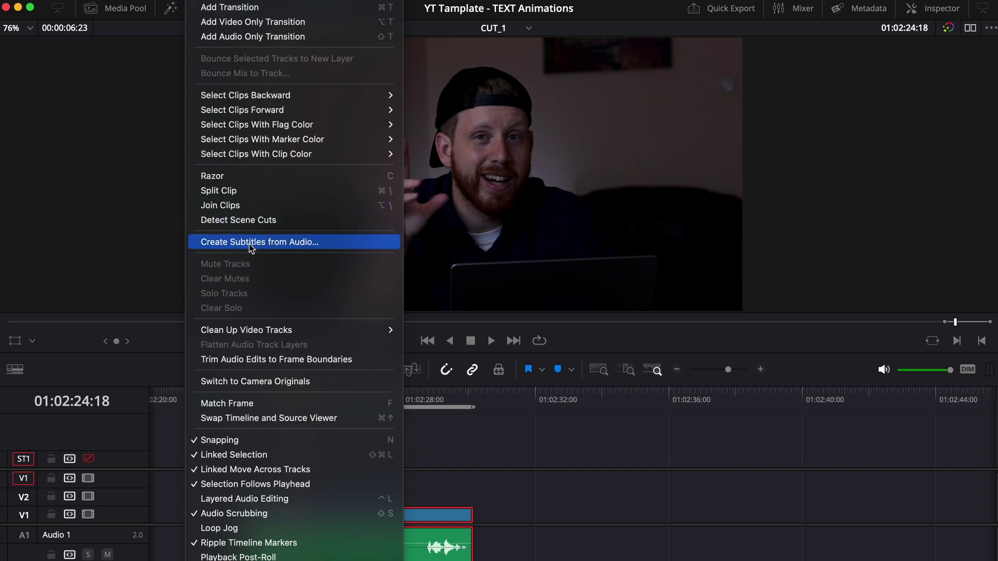
# - Choose Timeline > Create Subtitles from Audio to bring up the Create Subtitles dialog
pyautogui.click(251, 242)
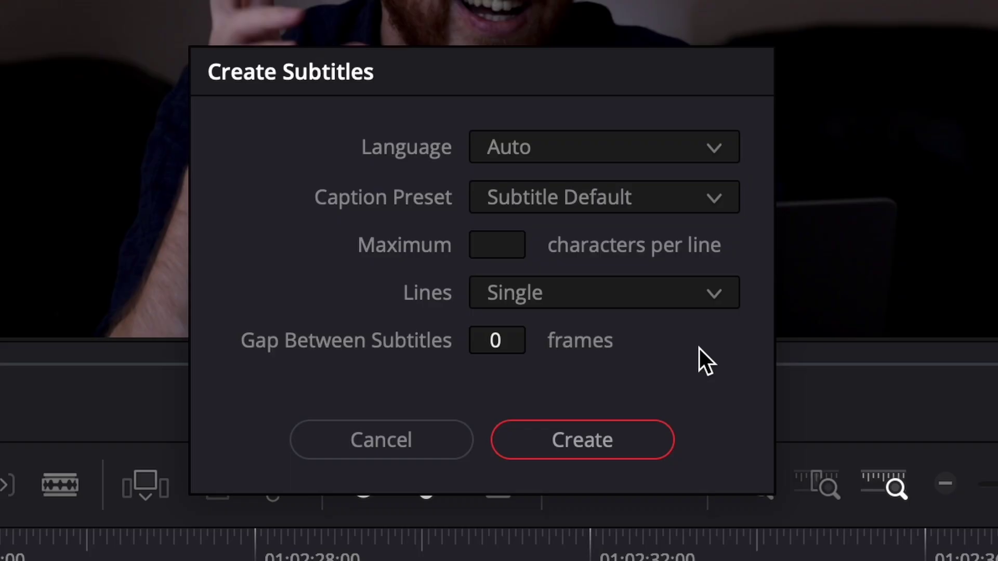
# - Set Maximum characters per line to 1 and create the one-word subtitles on ST1
pyautogui.write('1')
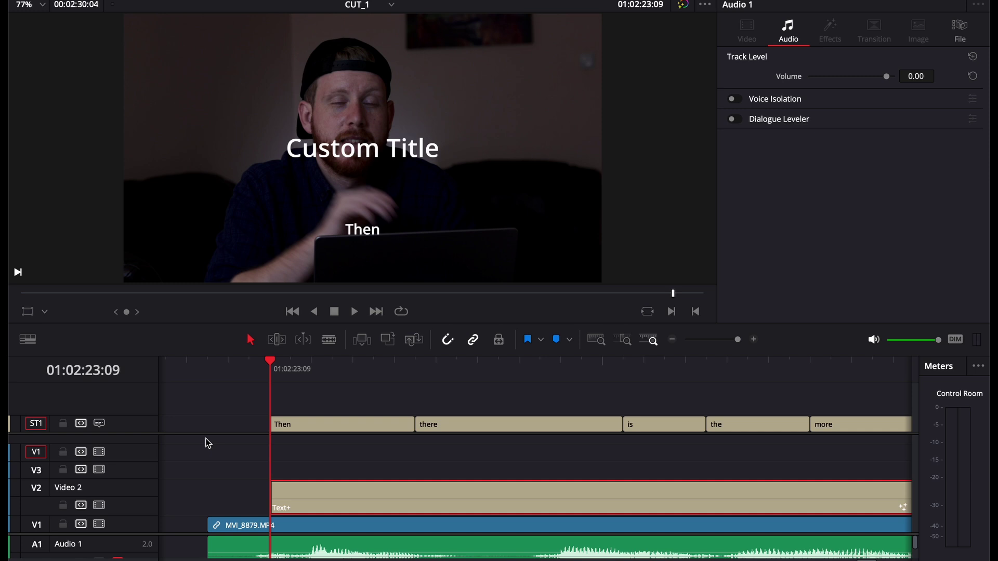
# - Step through edits and inspect the 'Then' subtitle, its Text+ clip, and the 'there' subtitle
pyautogui.press('Down')
pyautogui.press('Down')
pyautogui.press('Up')
pyautogui.press('Up')
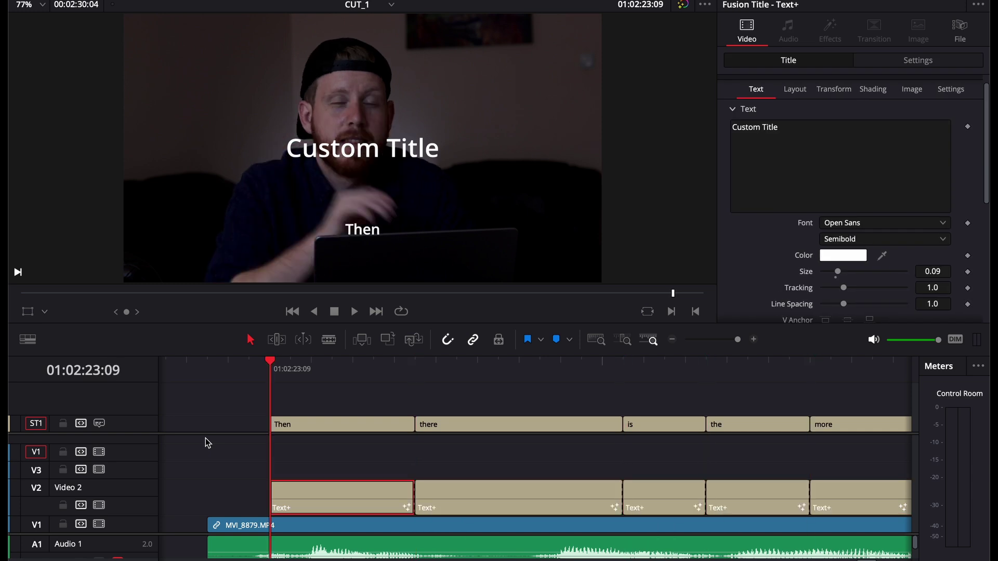
pyautogui.click(333, 425)
pyautogui.click(408, 491)
pyautogui.press('Down')
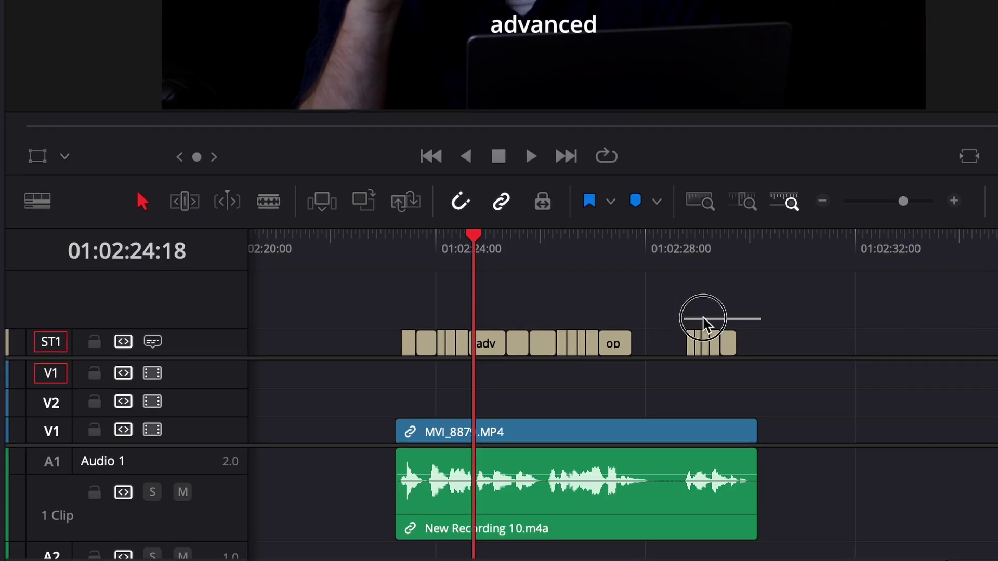
# - Select all ST1 subtitles, then drag a Text+ title from Toolbox > Titles onto track V2
pyautogui.moveTo(762, 325); pyautogui.dragTo(378, 356)
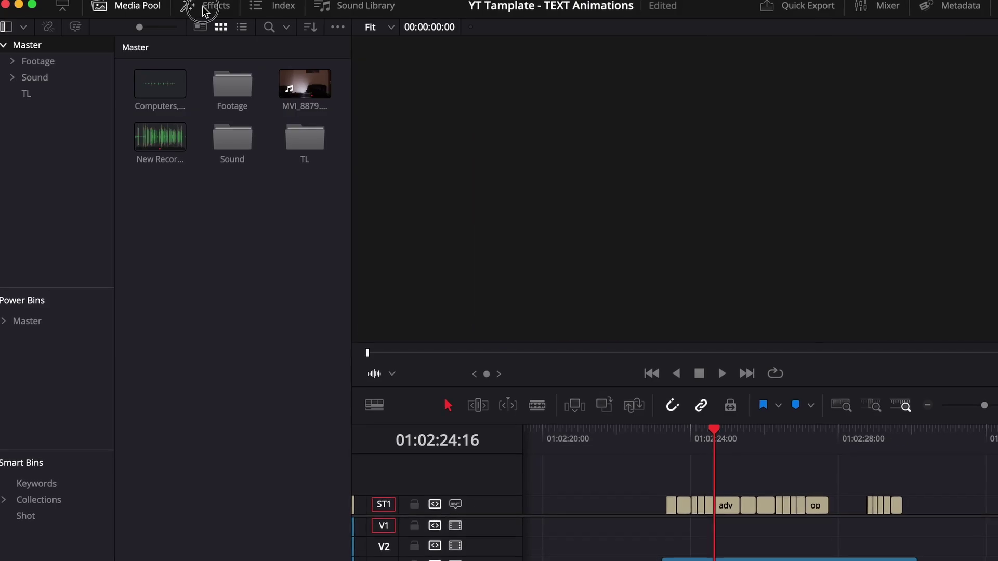
pyautogui.click(205, 7)
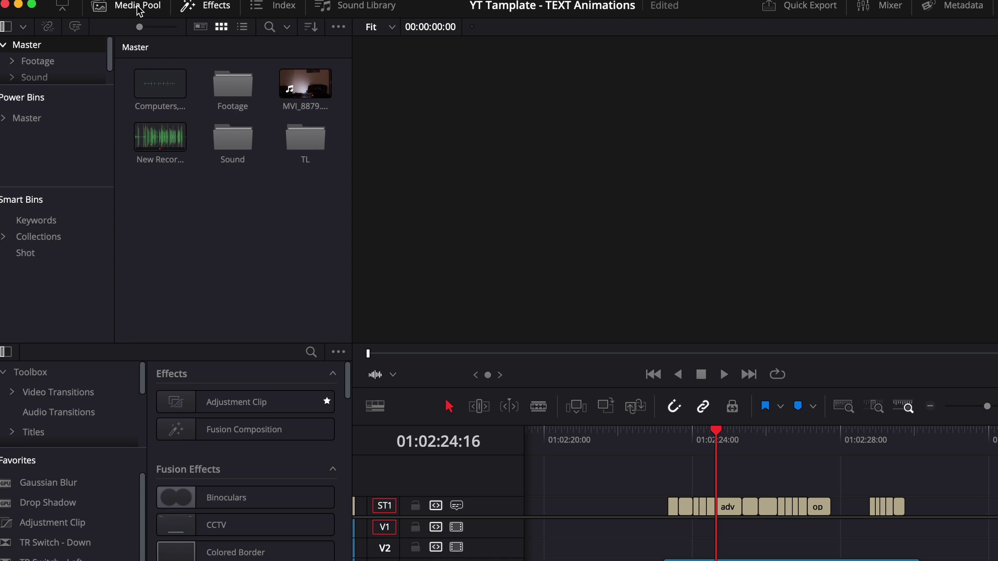
pyautogui.click(137, 6)
pyautogui.click(32, 107)
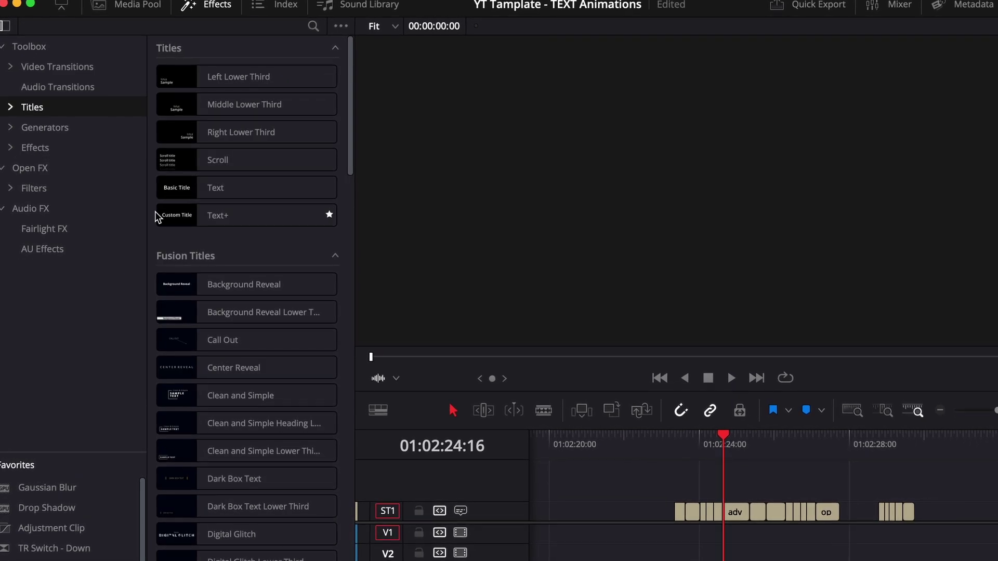
pyautogui.click(171, 223)
pyautogui.moveTo(170, 223); pyautogui.dragTo(657, 546)
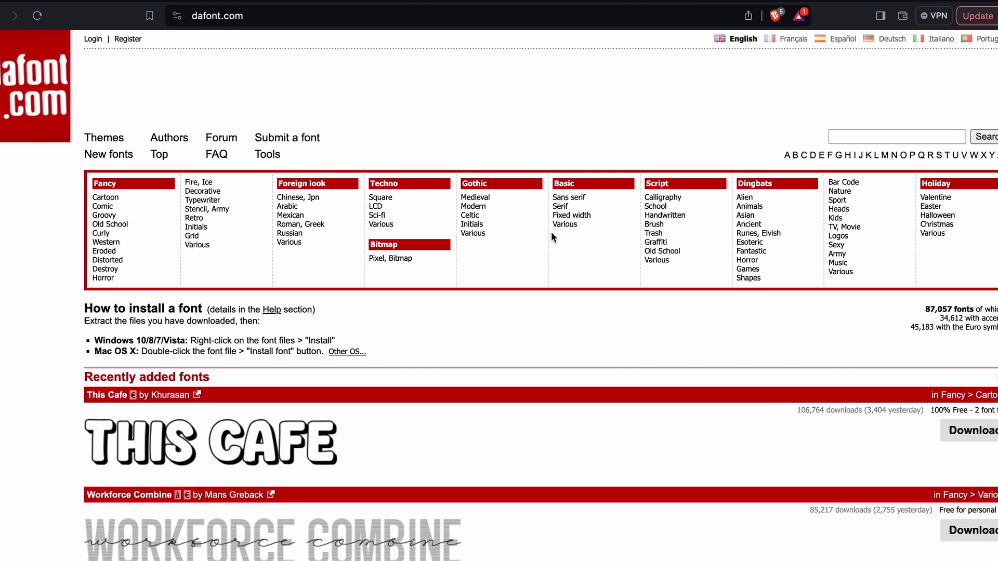
# - Browse fonts on dafont.com, then add a Size keyframe to the Mali-font Text+ title and reopen the Media Pool
pyautogui.scroll(-5, 552, 236)
pyautogui.scroll(8, 552, 237)
pyautogui.scroll(-1, 551, 237)
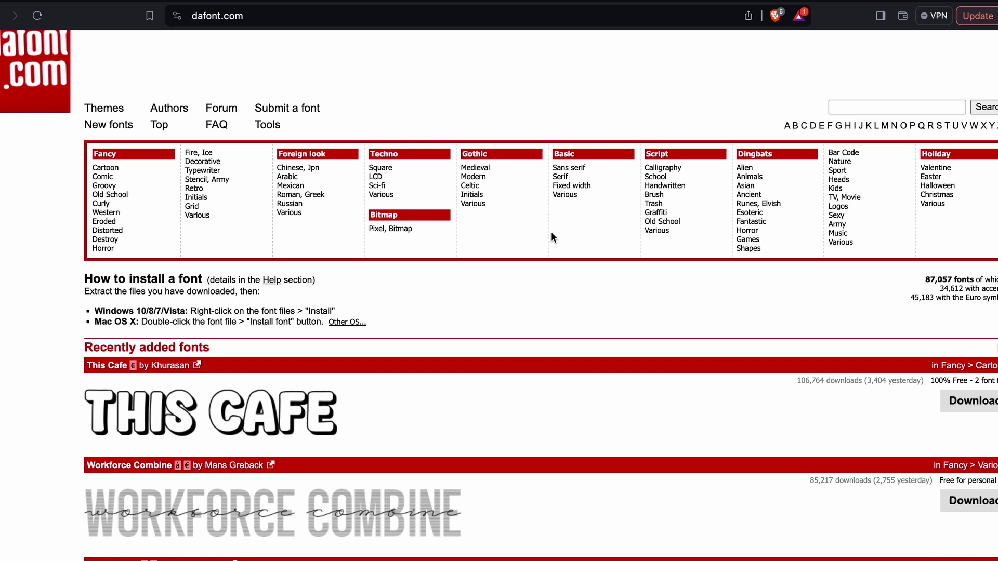
pyautogui.scroll(-5, 551, 237)
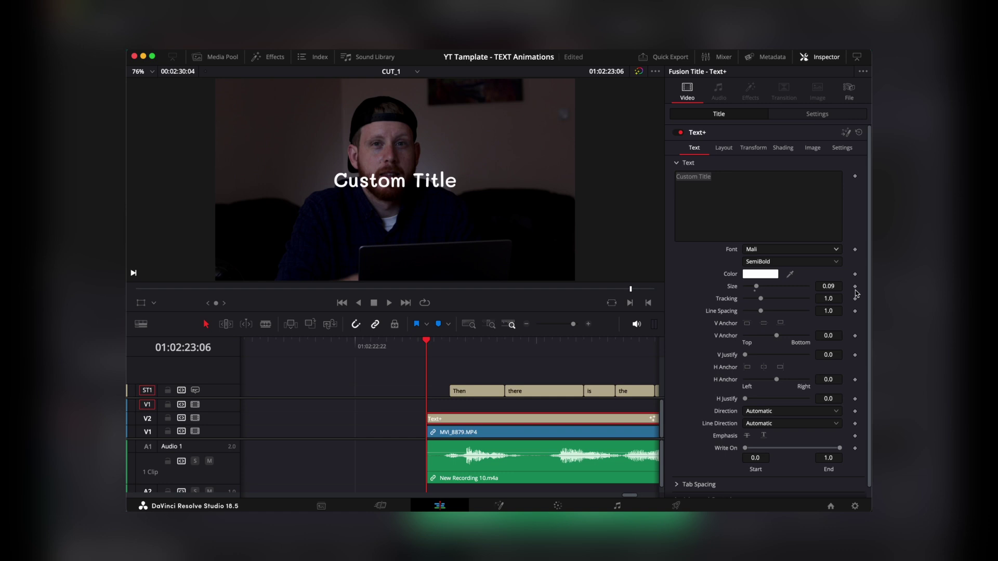
pyautogui.click(855, 286)
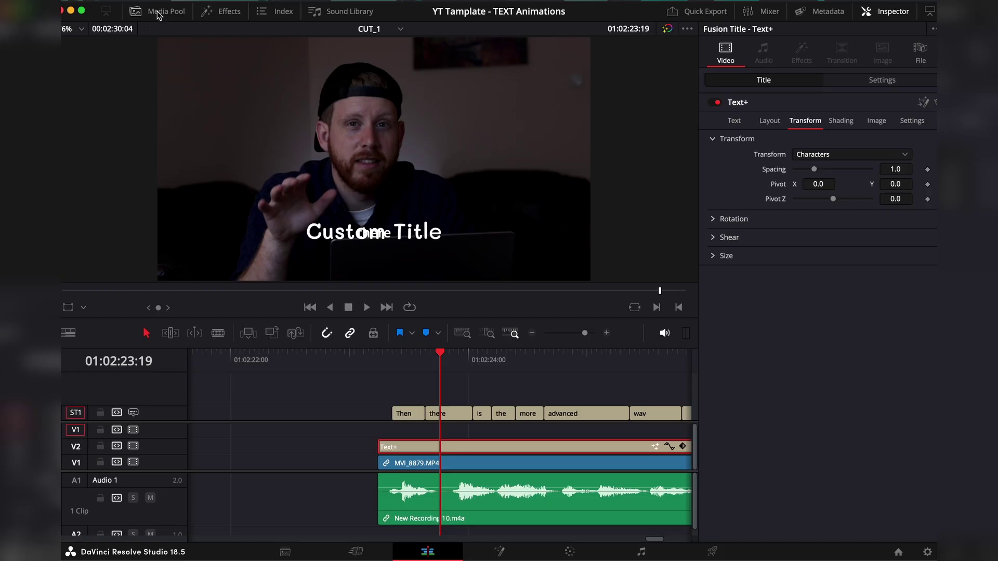
pyautogui.click(159, 13)
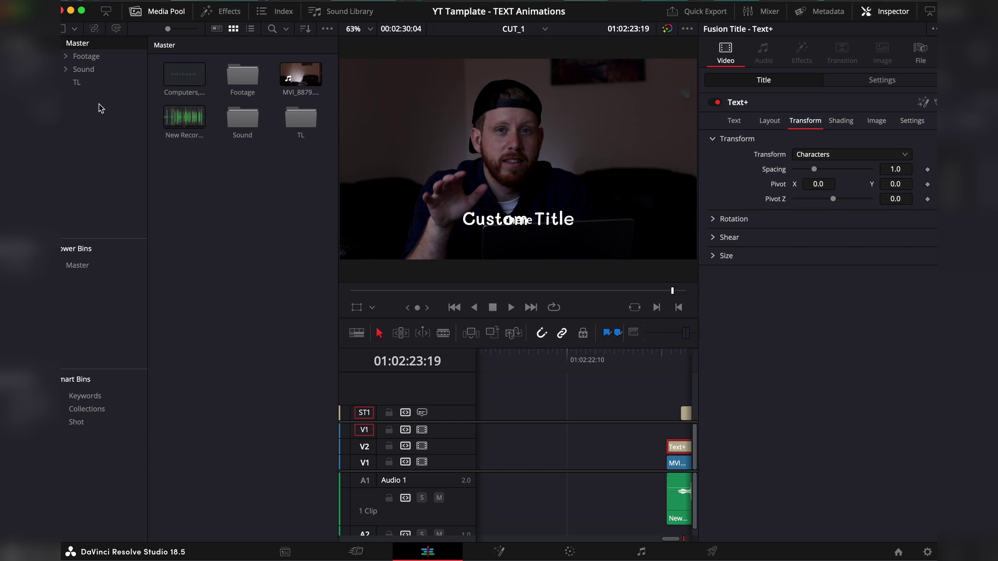
# - Put the Text+ clip in a new 'Snap Captions' bin and run Workspace > Scripts > Comp > Snap Captions
pyautogui.press('super+shift+n')
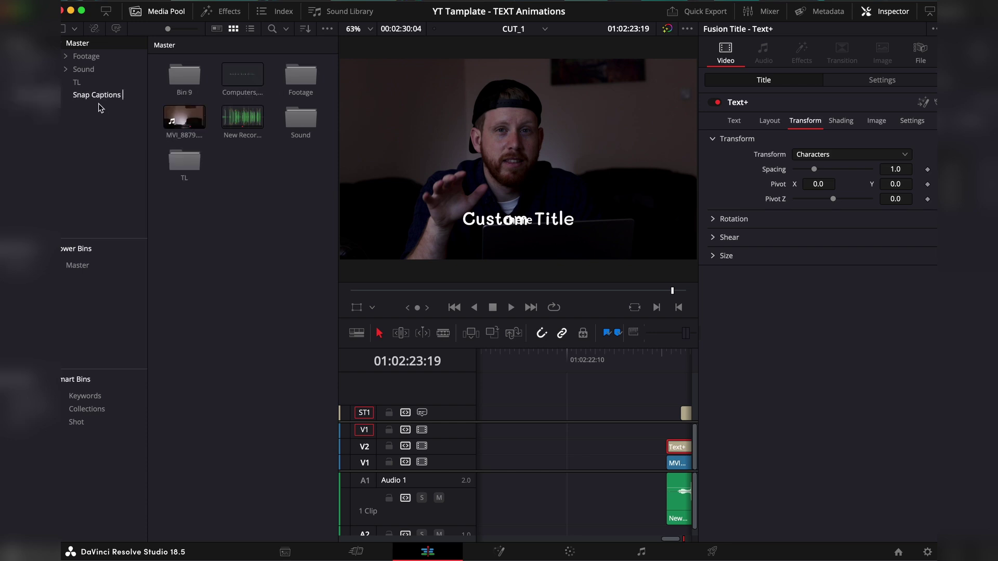
pyautogui.click(96, 95)
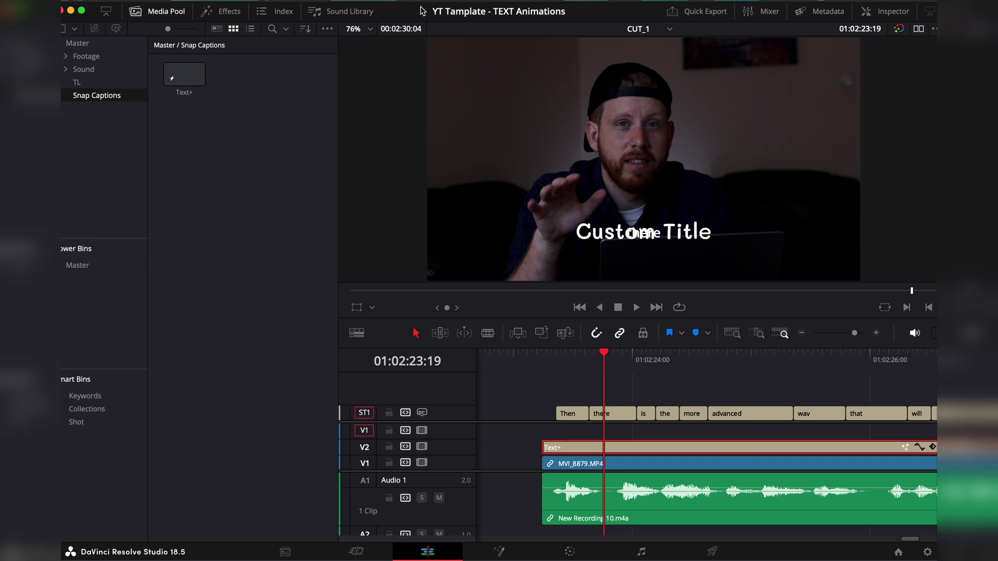
pyautogui.click(661, 1)
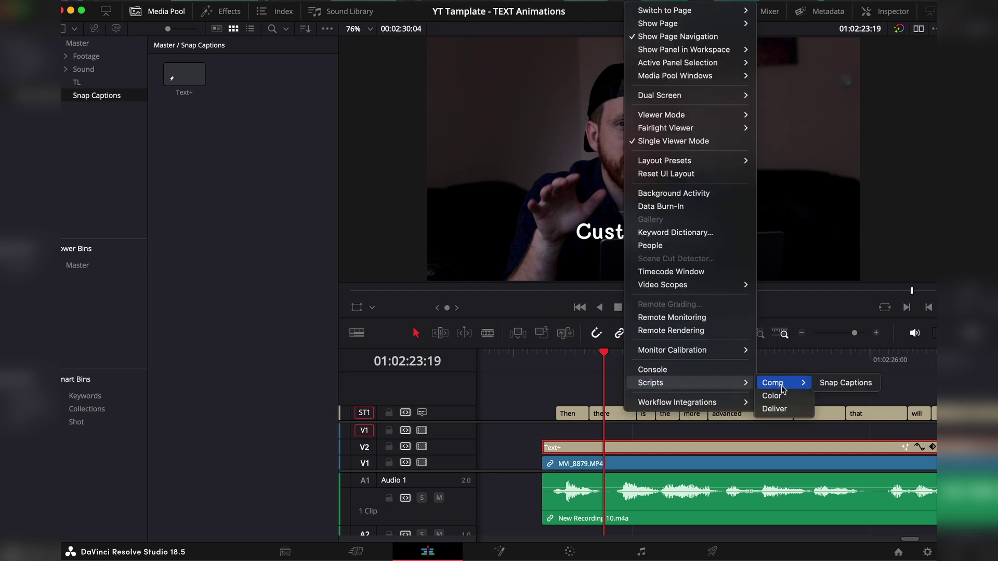
pyautogui.click(837, 384)
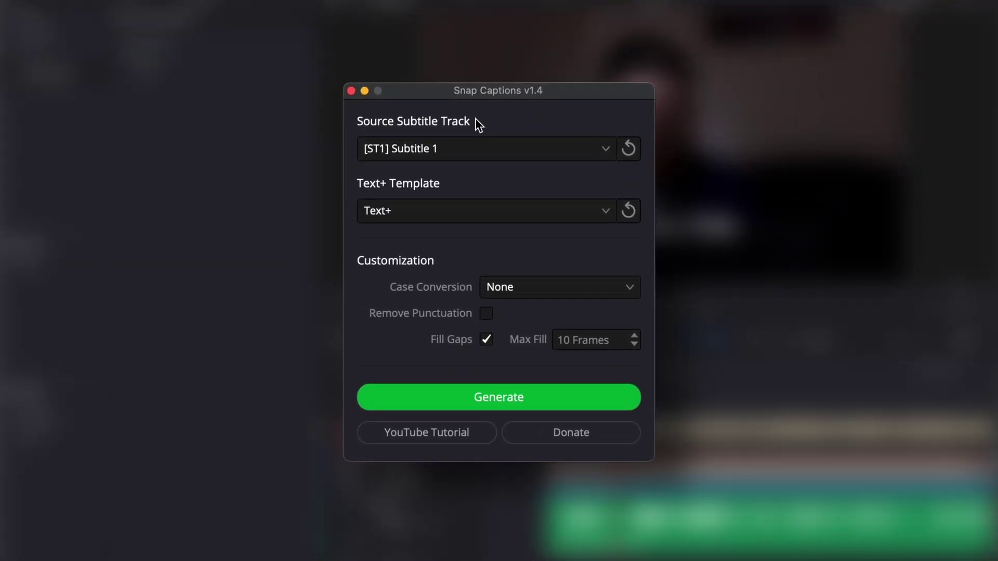
# - Keep [ST1] Subtitle 1 as source and Text+ as template, with Case Conversion set to Capitalize All Words
pyautogui.click(454, 153)
pyautogui.click(455, 151)
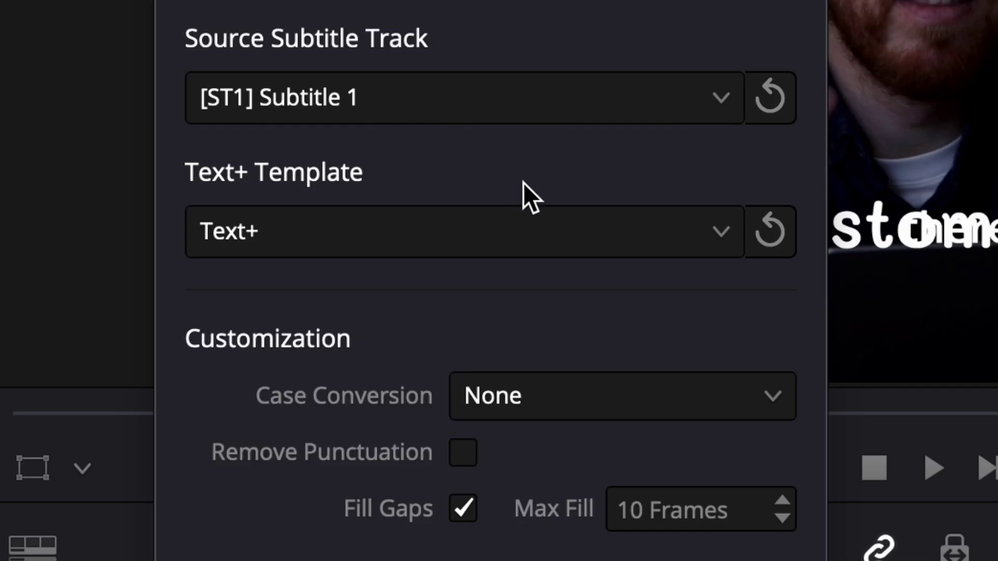
pyautogui.click(544, 222)
pyautogui.click(549, 226)
pyautogui.click(691, 229)
pyautogui.click(748, 408)
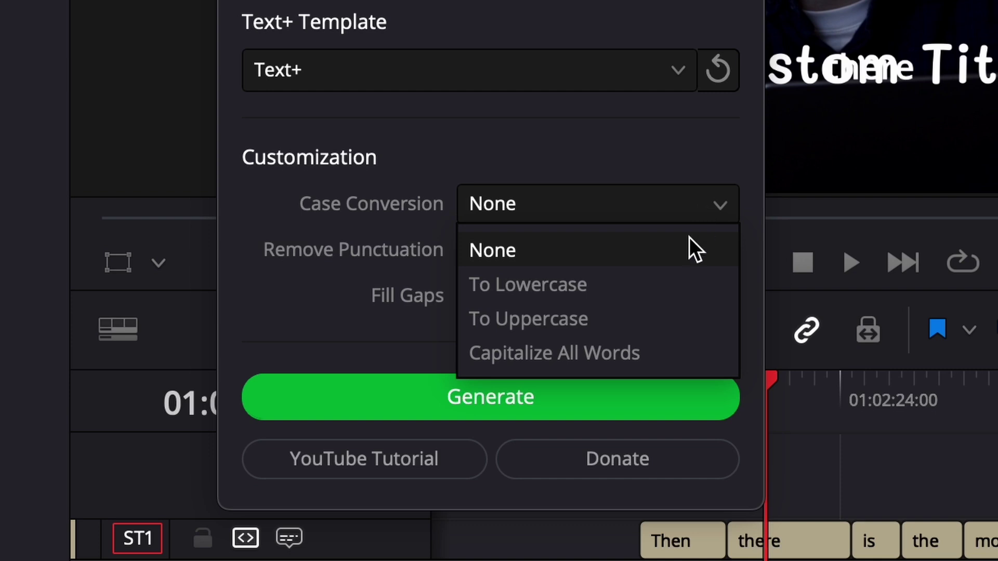
pyautogui.click(671, 349)
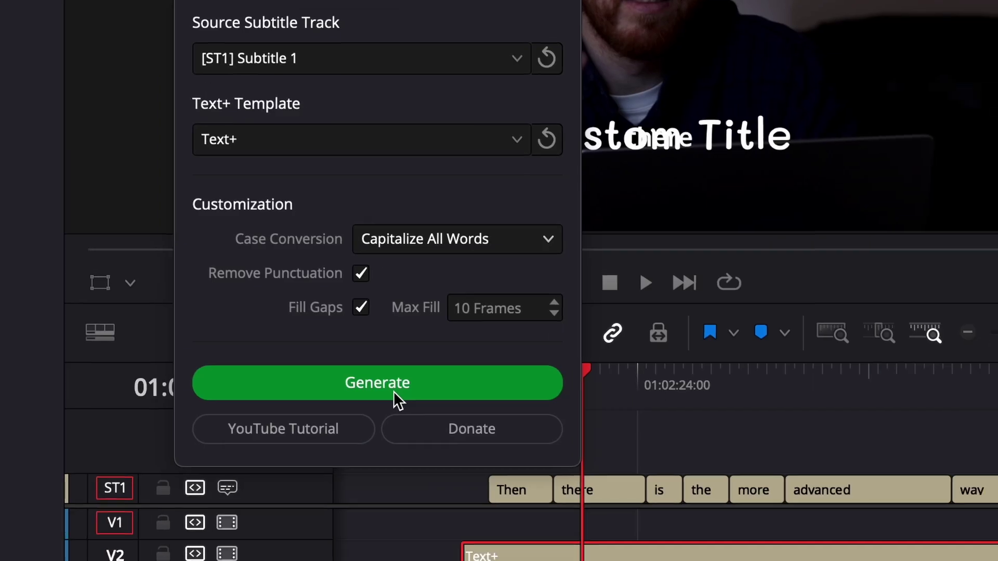
# - Generate Text+ caption clips from the ST1 subtitles with Snap Captions
pyautogui.click(785, 258)
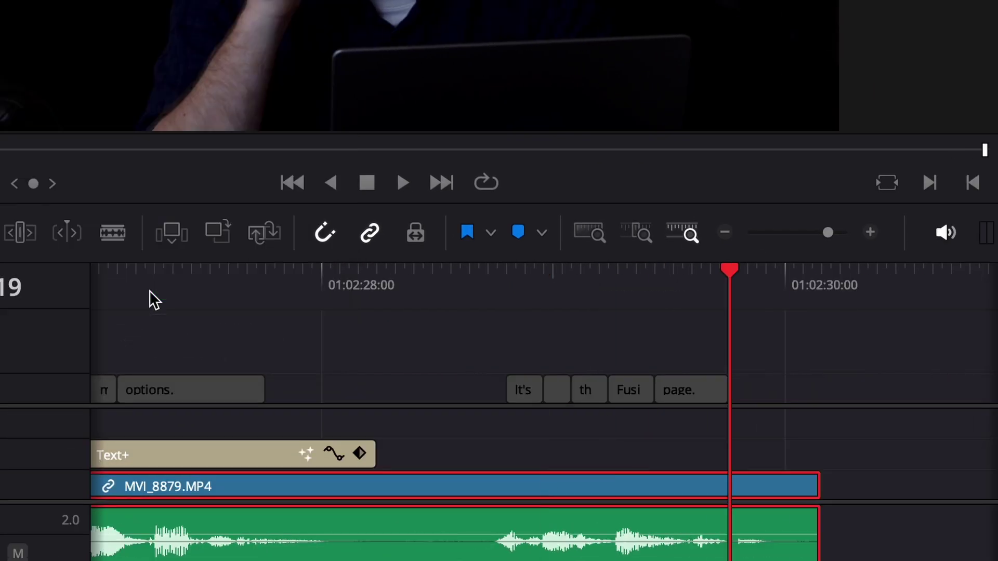